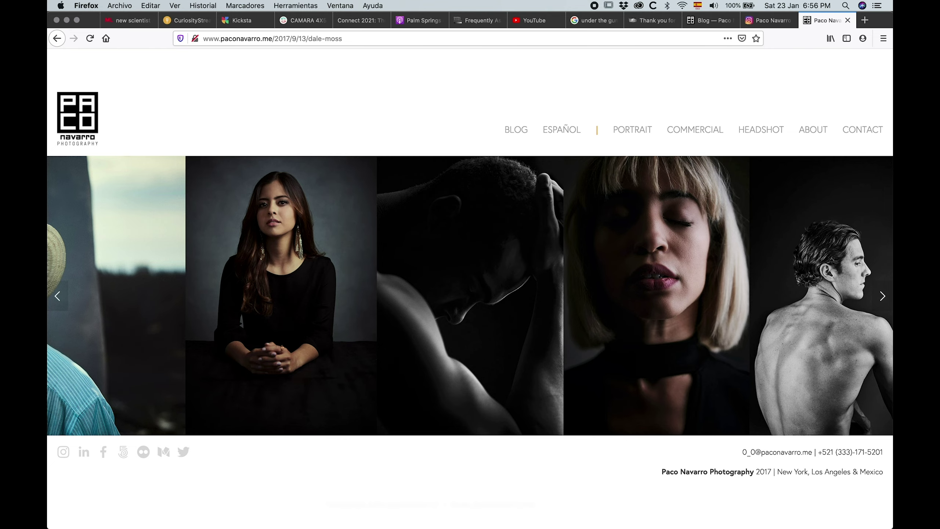
# - Browse the portrait slideshow on the photography website and the street photos on the paconavarro Instagram profile
pyautogui.press('Right')
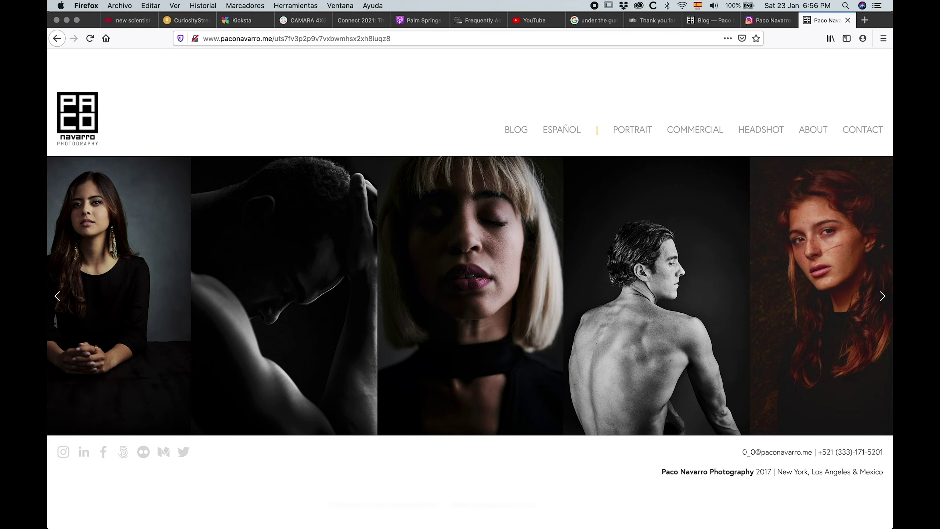
pyautogui.press('Right')
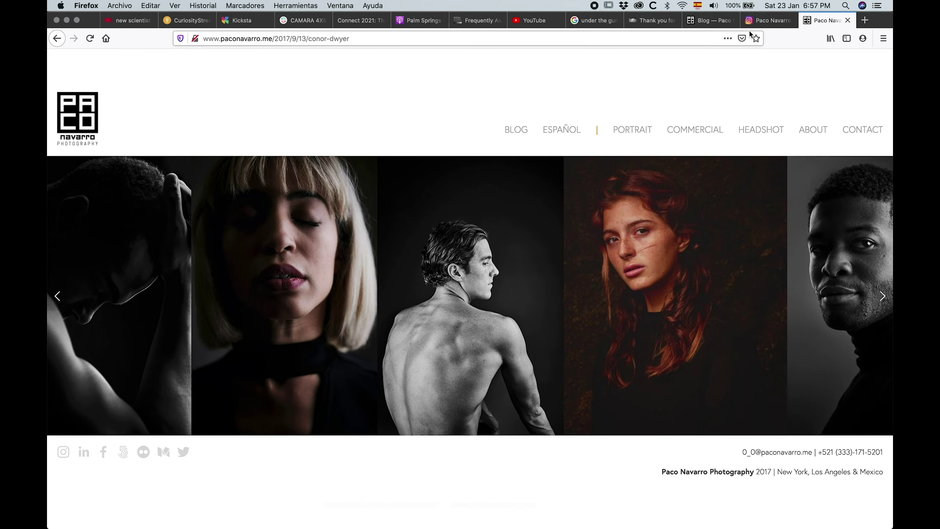
pyautogui.click(763, 23)
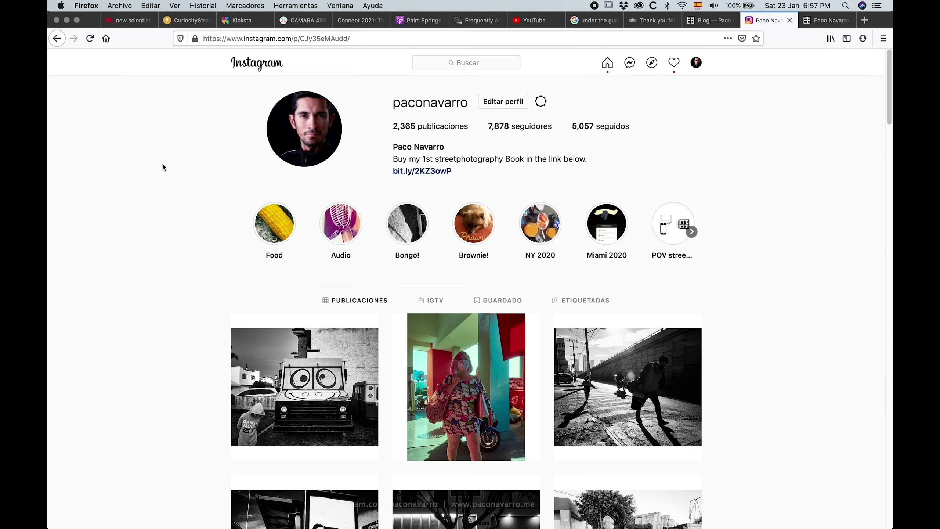
pyautogui.scroll(-10, 166, 275)
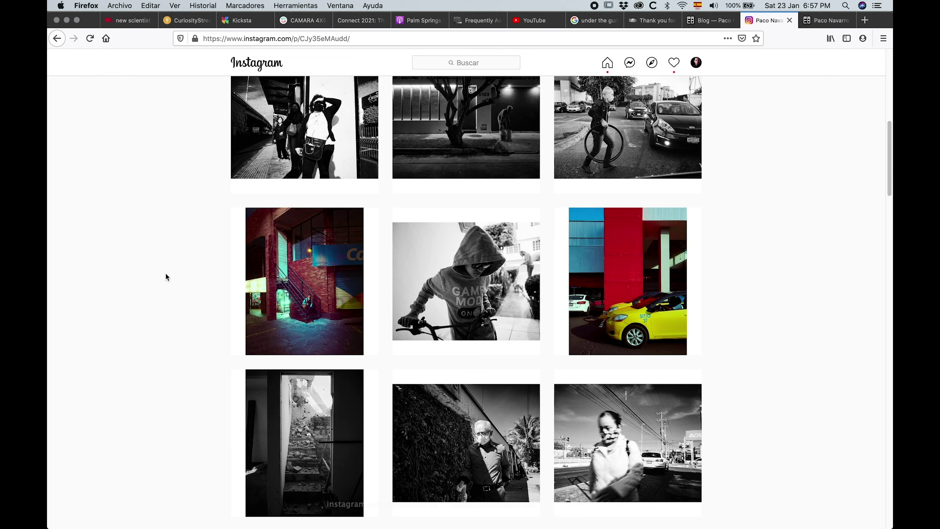
pyautogui.scroll(-15, 167, 276)
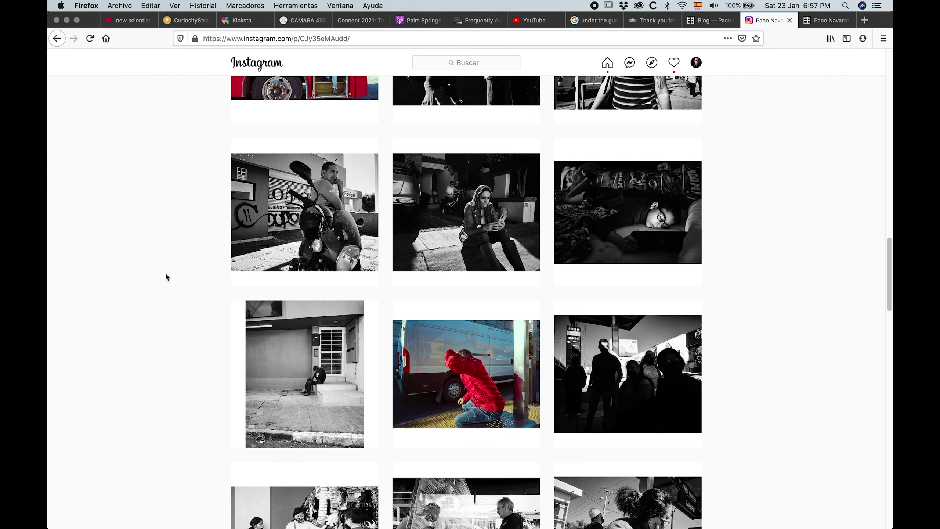
pyautogui.scroll(3, 166, 275)
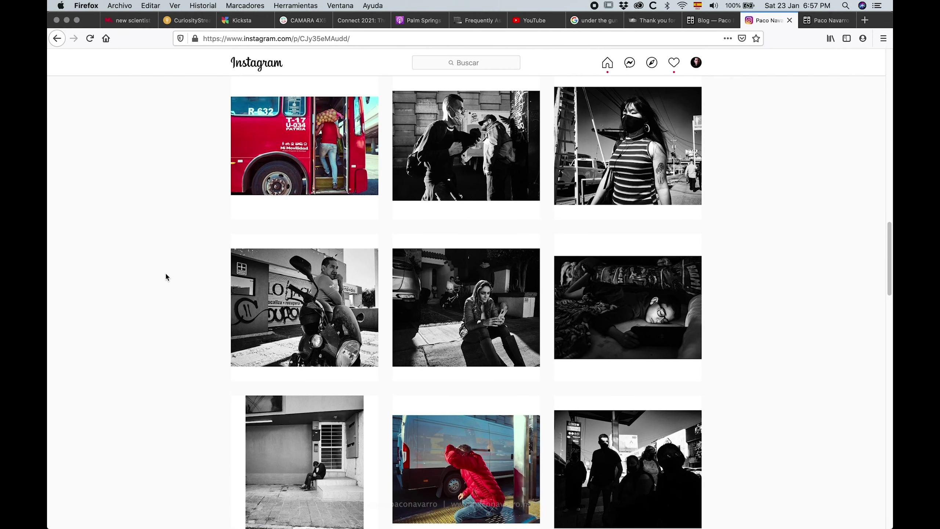
# - Switch to Photoshop and display the Rule of Thirds crop overlay on the photo of the sleeping boy
pyautogui.press('super+Tab')
pyautogui.press('super+Tab')
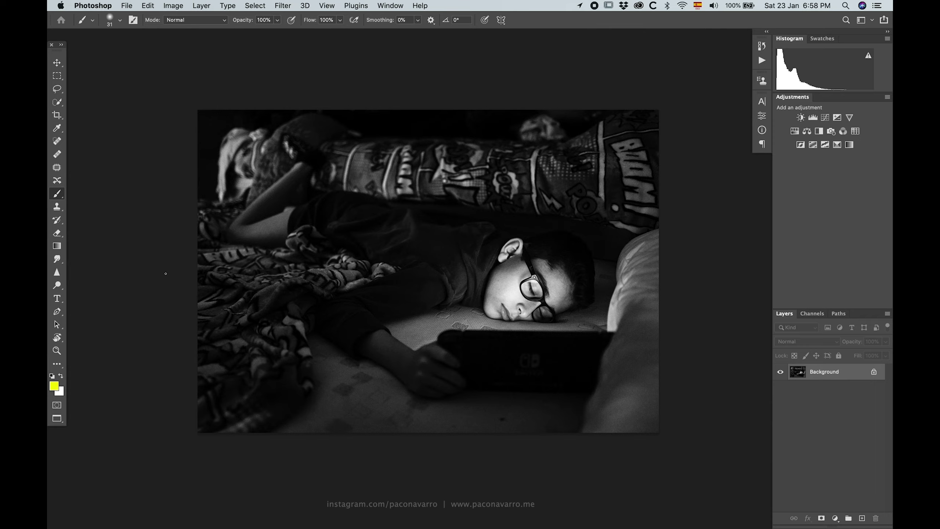
pyautogui.press('c')
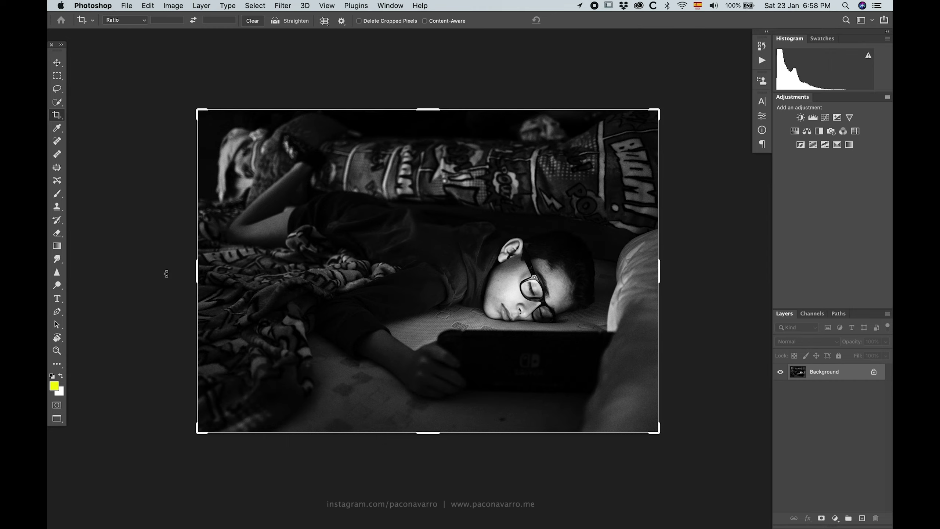
pyautogui.click(324, 21)
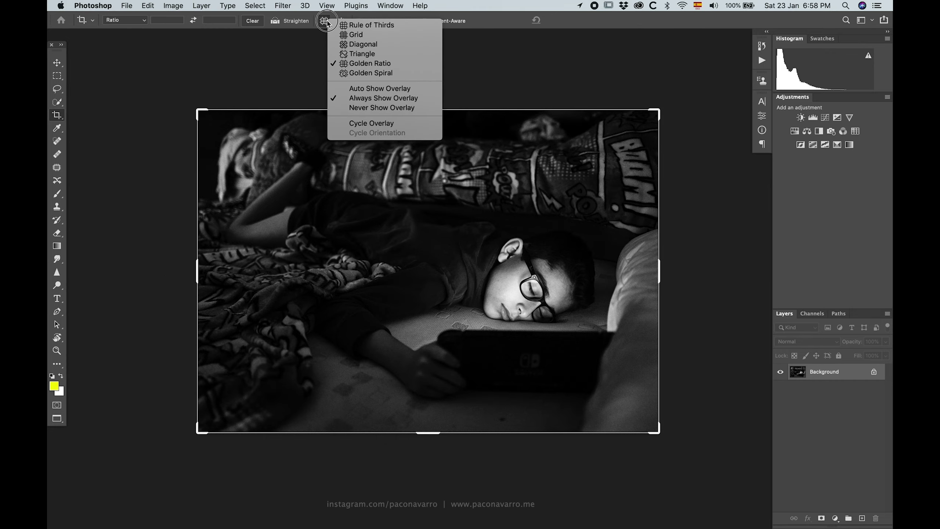
pyautogui.click(348, 26)
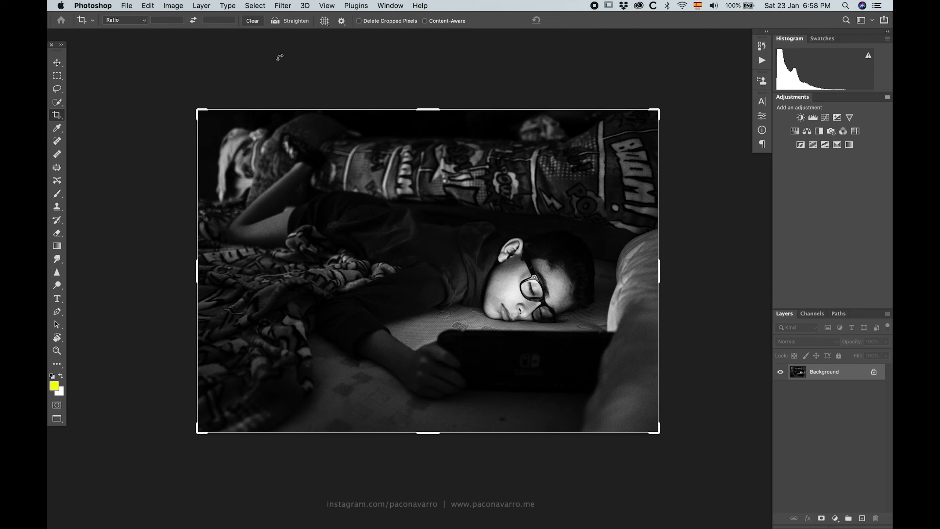
pyautogui.click(518, 274)
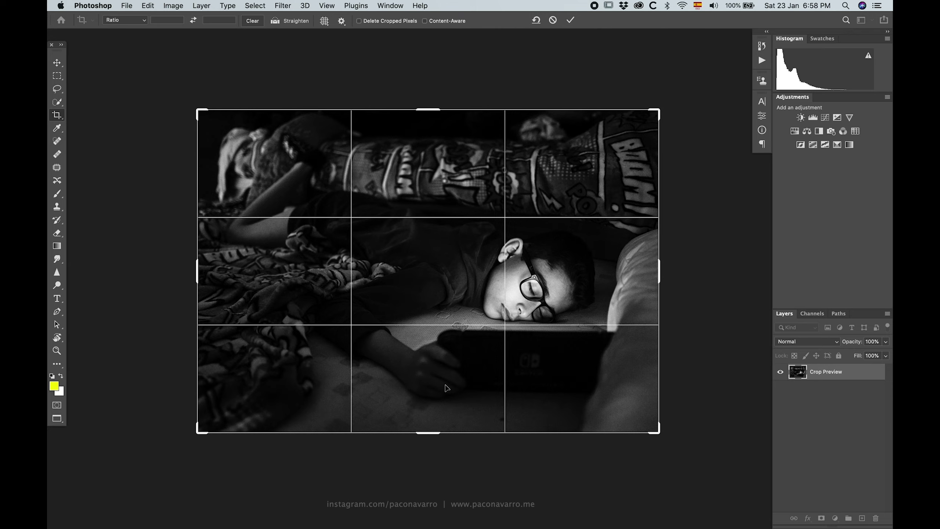
# - Check the composition with the Triangle and Golden Ratio crop overlays, and return to the Brush tool
pyautogui.moveTo(325, 21); pyautogui.dragTo(335, 53)
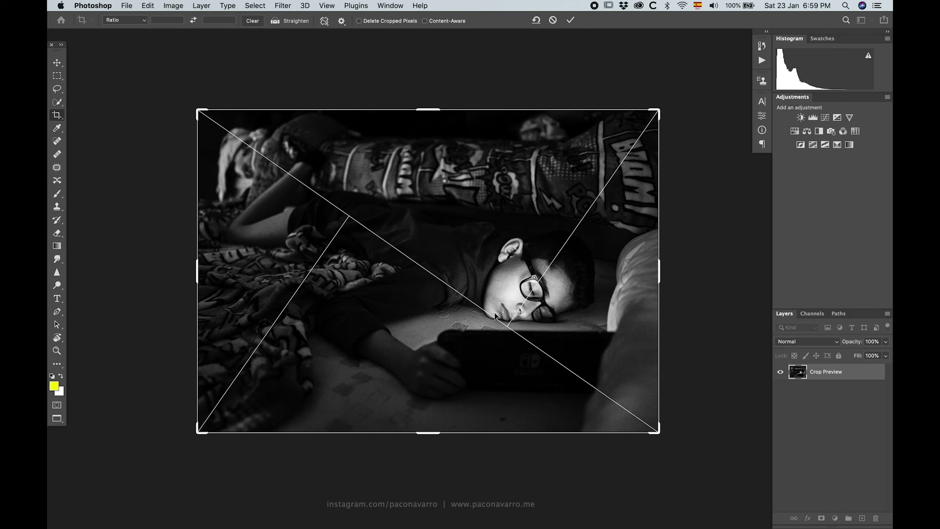
pyautogui.click(326, 23)
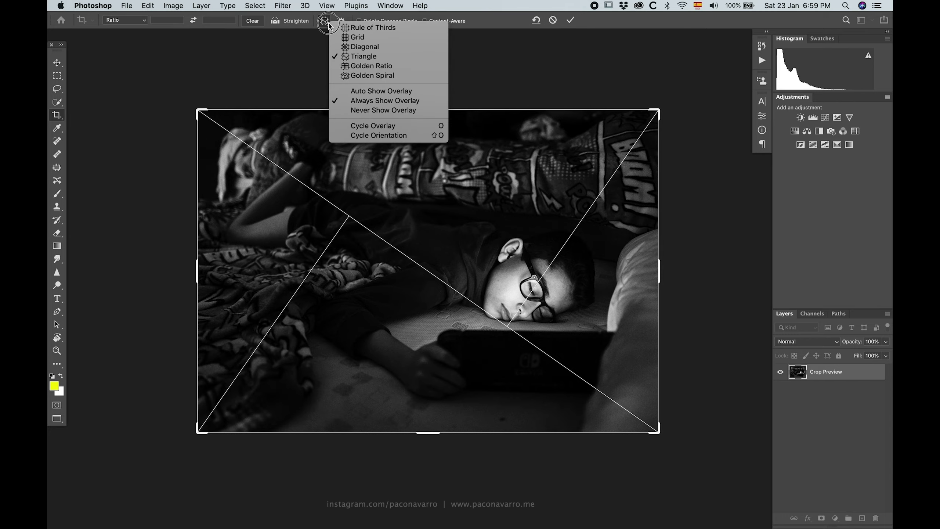
pyautogui.click(406, 67)
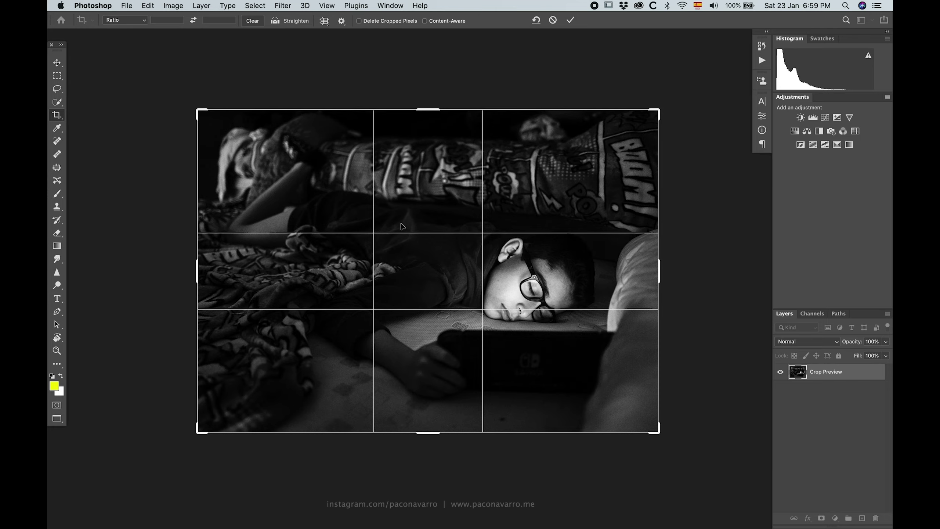
pyautogui.press('Return')
pyautogui.press('b')
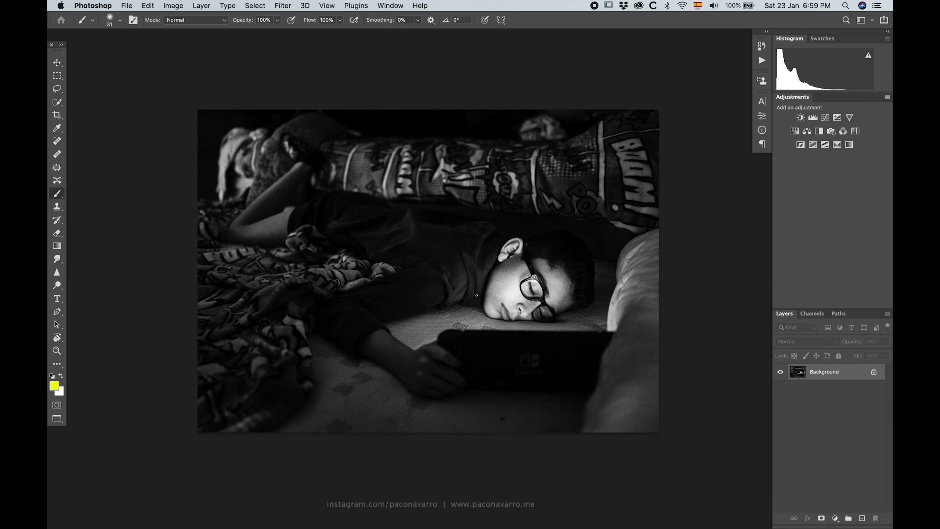
# - On a new layer, circle the boy's face with a check mark and circle and hatch the bright upper-left area in yellow
pyautogui.click(862, 517)
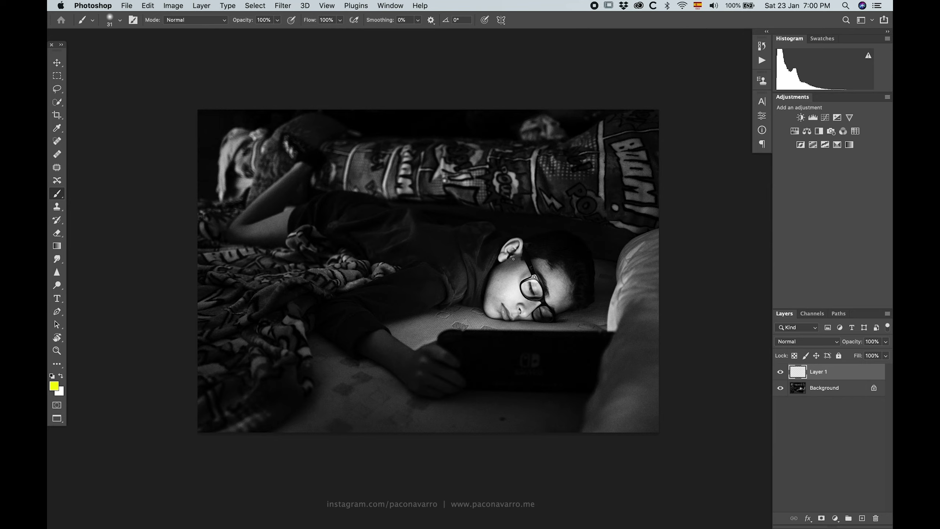
pyautogui.moveTo(510, 238)
pyautogui.mouseDown()
pyautogui.moveTo(484, 260)
pyautogui.moveTo(547, 325)
pyautogui.moveTo(572, 309)
pyautogui.moveTo(572, 267)
pyautogui.moveTo(543, 245)
pyautogui.moveTo(508, 240)
pyautogui.mouseUp()
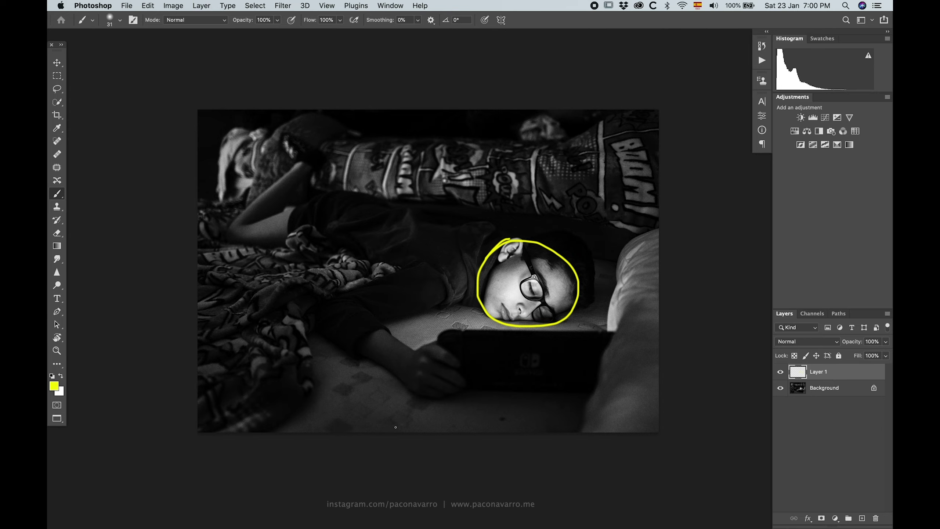
pyautogui.moveTo(252, 139)
pyautogui.mouseDown()
pyautogui.moveTo(220, 147)
pyautogui.moveTo(224, 172)
pyautogui.moveTo(253, 181)
pyautogui.moveTo(269, 167)
pyautogui.moveTo(268, 150)
pyautogui.moveTo(254, 133)
pyautogui.mouseUp()
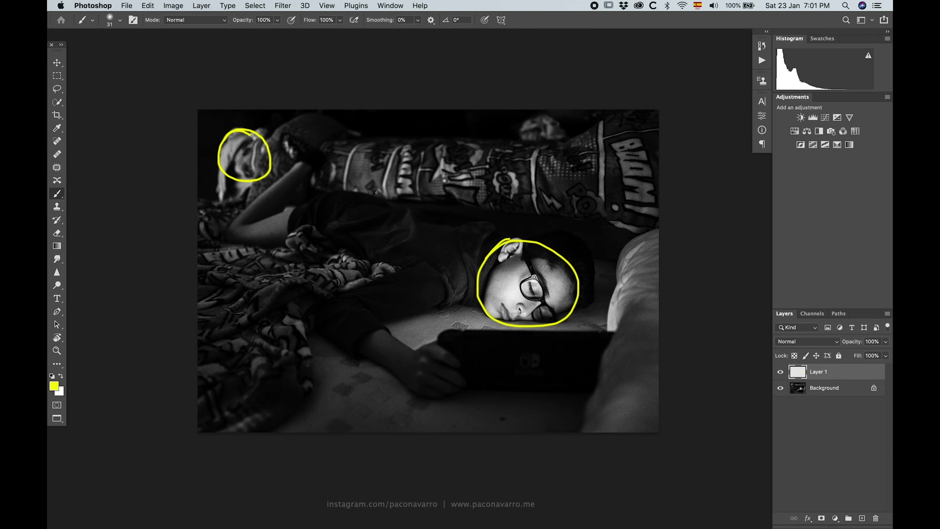
pyautogui.moveTo(238, 133)
pyautogui.mouseDown()
pyautogui.moveTo(232, 140)
pyautogui.moveTo(255, 169)
pyautogui.moveTo(264, 160)
pyautogui.mouseUp()
pyautogui.moveTo(570, 258)
pyautogui.mouseDown()
pyautogui.moveTo(574, 266)
pyautogui.moveTo(595, 246)
pyautogui.mouseUp()
pyautogui.moveTo(407, 516)
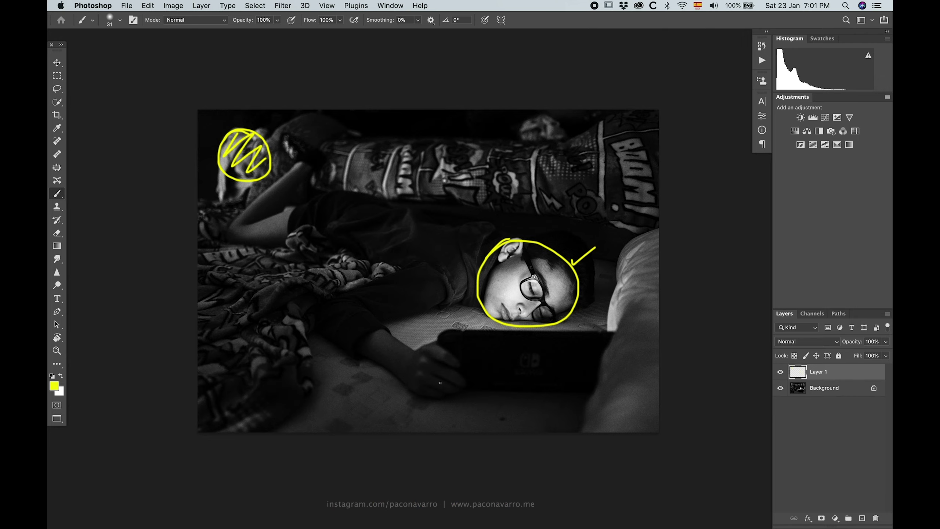
# - Hide the yellow markup layer, add a new layer and set the foreground colour to green #80fe04
pyautogui.click(780, 371)
pyautogui.click(862, 518)
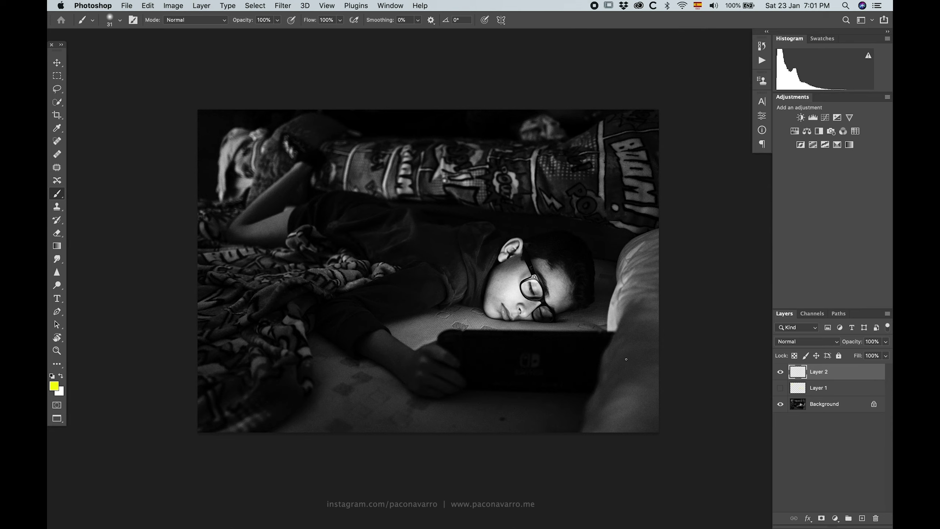
pyautogui.click(54, 386)
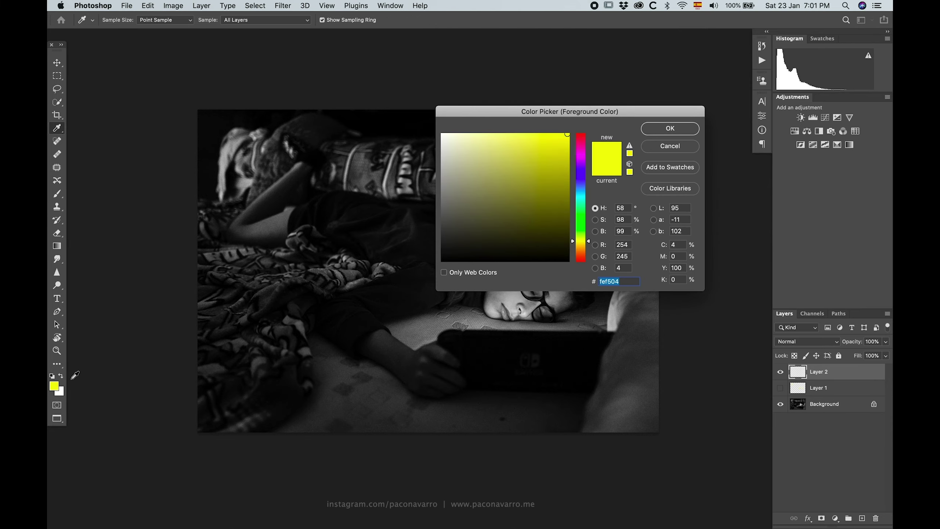
pyautogui.click(585, 233)
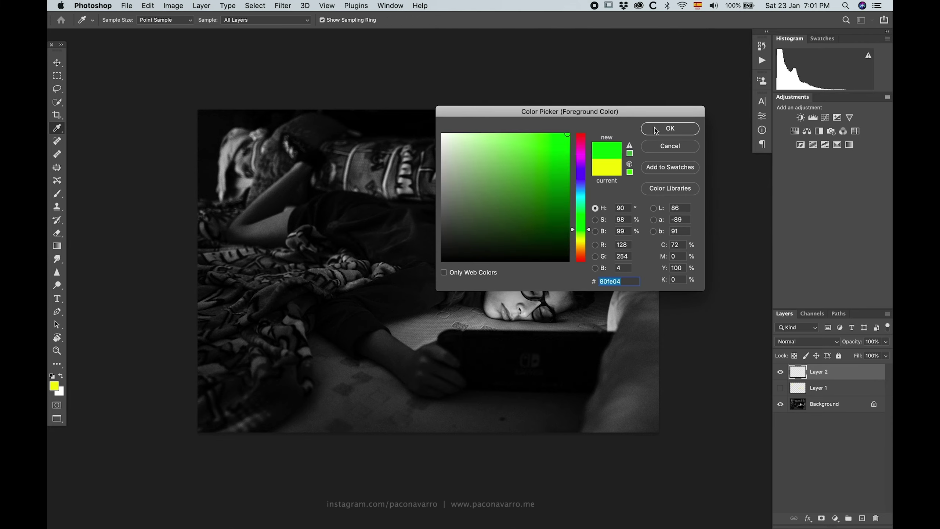
pyautogui.click(668, 128)
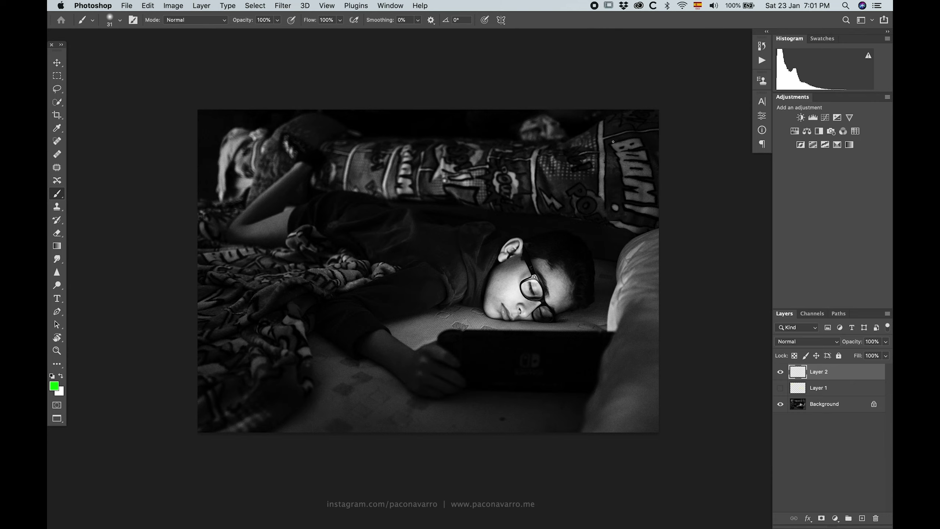
# - Mark the photo's top and left edges, the pillow and the game console in green, and show Layer 1 again
pyautogui.moveTo(573, 120)
pyautogui.mouseDown()
pyautogui.moveTo(542, 120)
pyautogui.moveTo(512, 131)
pyautogui.moveTo(479, 119)
pyautogui.moveTo(448, 129)
pyautogui.moveTo(418, 120)
pyautogui.moveTo(401, 132)
pyautogui.moveTo(363, 115)
pyautogui.moveTo(357, 128)
pyautogui.moveTo(326, 117)
pyautogui.moveTo(312, 131)
pyautogui.moveTo(237, 124)
pyautogui.moveTo(209, 157)
pyautogui.moveTo(212, 190)
pyautogui.moveTo(275, 271)
pyautogui.moveTo(328, 280)
pyautogui.moveTo(225, 312)
pyautogui.moveTo(281, 327)
pyautogui.moveTo(216, 338)
pyautogui.moveTo(275, 351)
pyautogui.moveTo(216, 370)
pyautogui.moveTo(291, 383)
pyautogui.moveTo(244, 391)
pyautogui.moveTo(230, 405)
pyautogui.moveTo(287, 409)
pyautogui.moveTo(239, 425)
pyautogui.mouseUp()
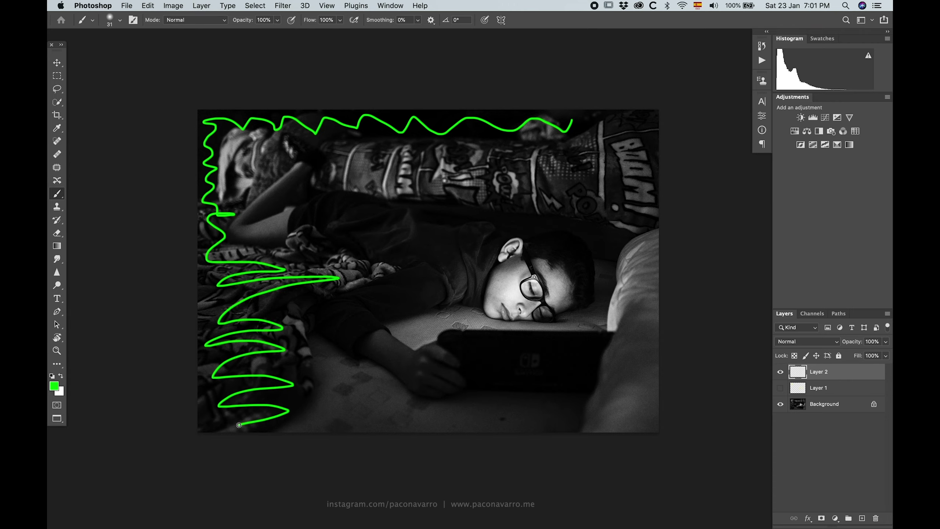
pyautogui.moveTo(658, 232)
pyautogui.mouseDown()
pyautogui.moveTo(651, 293)
pyautogui.moveTo(622, 305)
pyautogui.moveTo(615, 320)
pyautogui.moveTo(642, 330)
pyautogui.moveTo(642, 345)
pyautogui.moveTo(611, 372)
pyautogui.moveTo(642, 380)
pyautogui.moveTo(589, 404)
pyautogui.moveTo(591, 429)
pyautogui.moveTo(652, 434)
pyautogui.moveTo(663, 308)
pyautogui.moveTo(657, 240)
pyautogui.moveTo(613, 265)
pyautogui.moveTo(593, 412)
pyautogui.mouseUp()
pyautogui.moveTo(607, 330)
pyautogui.mouseDown()
pyautogui.moveTo(448, 336)
pyautogui.moveTo(431, 393)
pyautogui.moveTo(599, 390)
pyautogui.mouseUp()
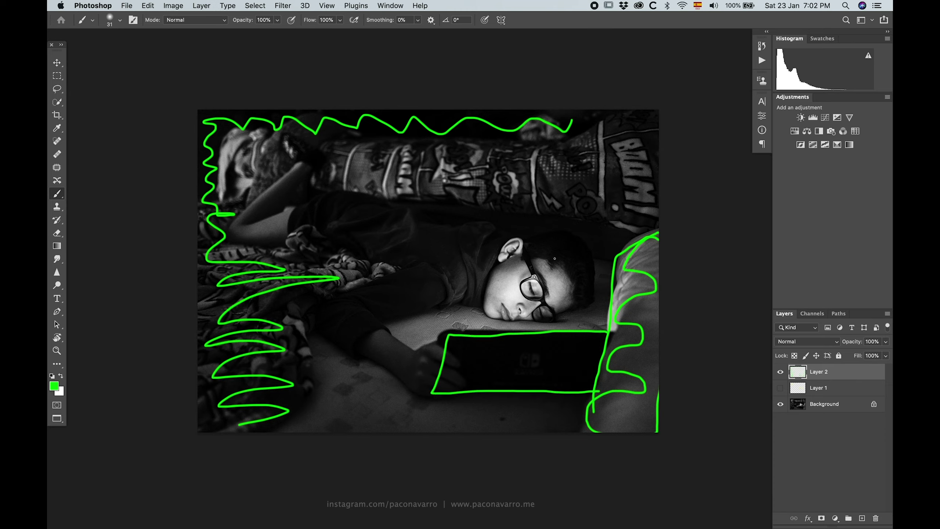
pyautogui.click(780, 388)
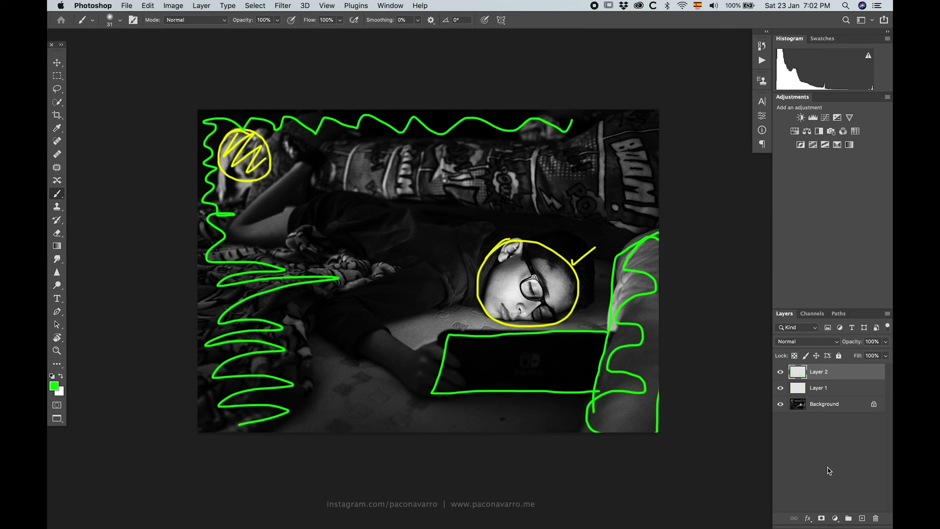
# - Add a third layer, set the foreground colour to orange #feb404, and hide Layer 1 and Layer 2
pyautogui.click(862, 519)
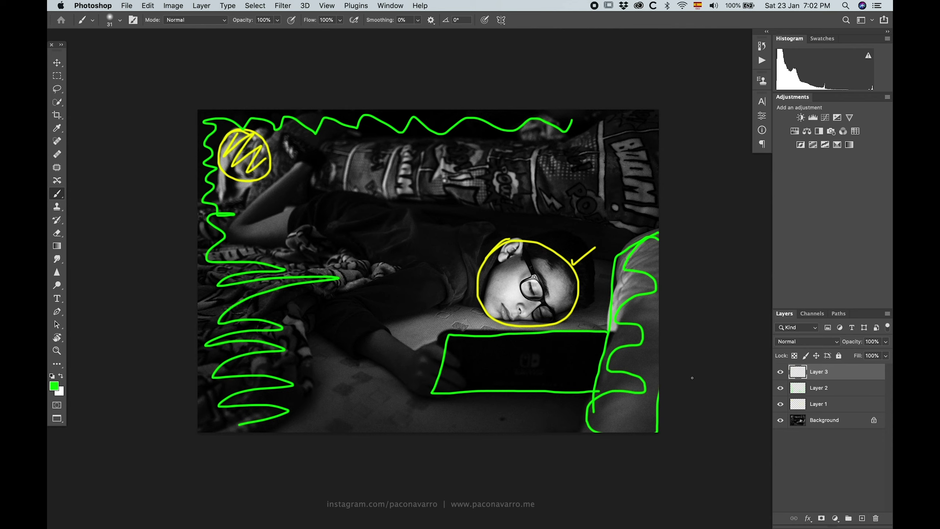
pyautogui.click(54, 387)
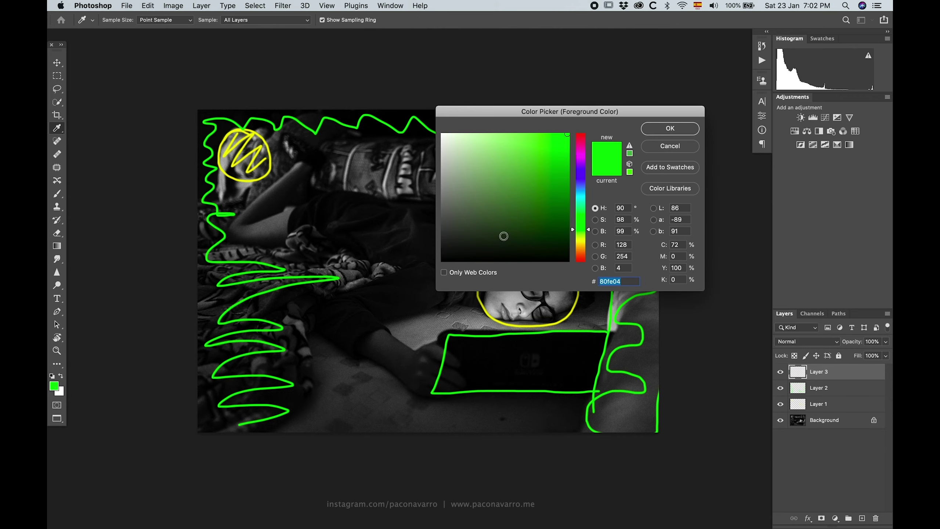
pyautogui.click(581, 245)
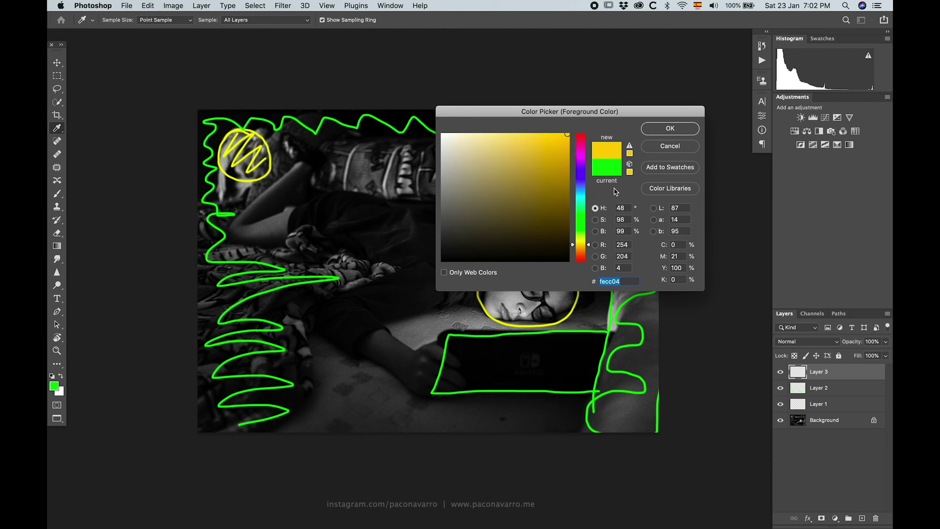
pyautogui.moveTo(589, 245); pyautogui.dragTo(590, 247)
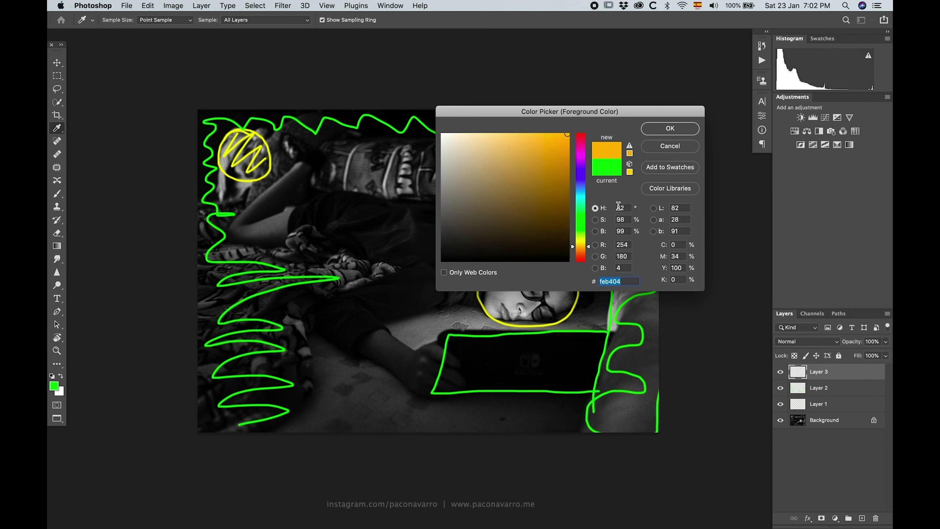
pyautogui.click(670, 129)
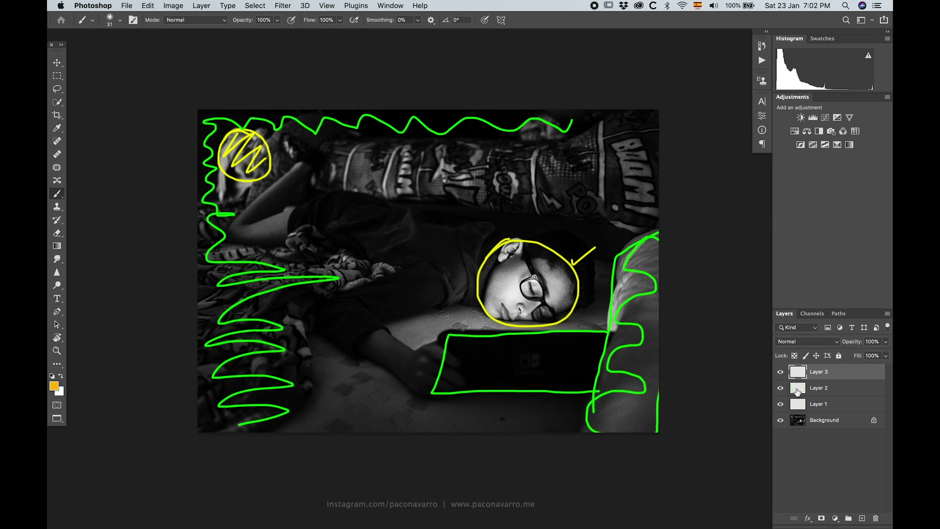
pyautogui.moveTo(780, 404); pyautogui.dragTo(779, 385)
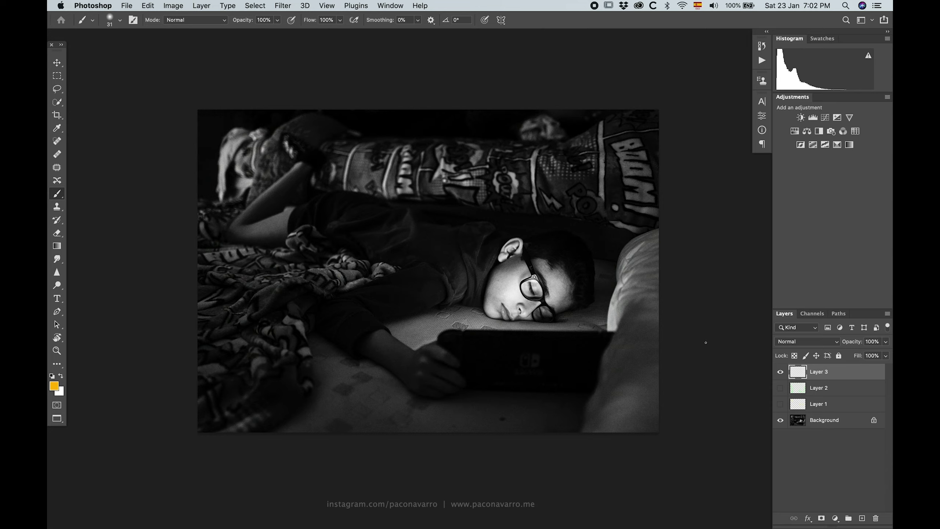
# - Draw three orange lines fanning out from the upper-left bright area across the photo, and show the yellow markup layer
pyautogui.moveTo(239, 141); pyautogui.dragTo(650, 156)
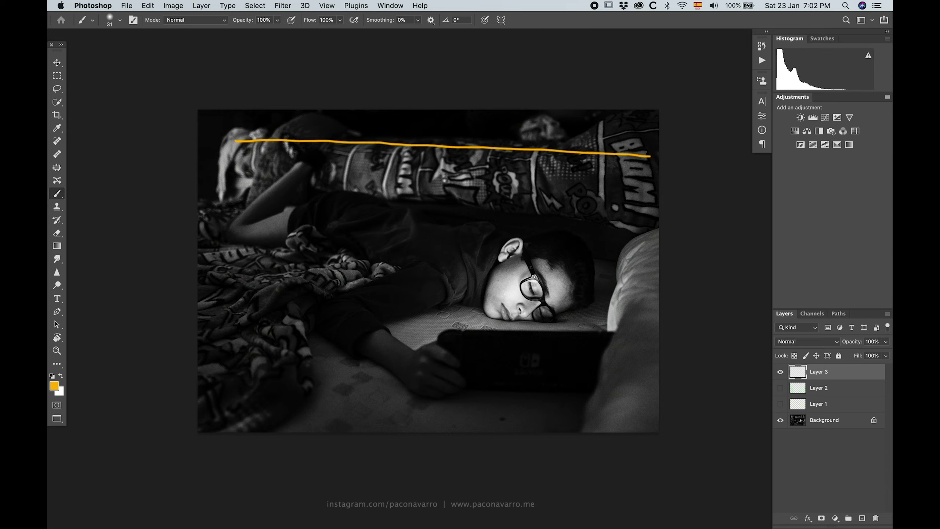
pyautogui.moveTo(236, 153)
pyautogui.mouseDown()
pyautogui.moveTo(650, 324)
pyautogui.moveTo(234, 164)
pyautogui.moveTo(468, 408)
pyautogui.mouseUp()
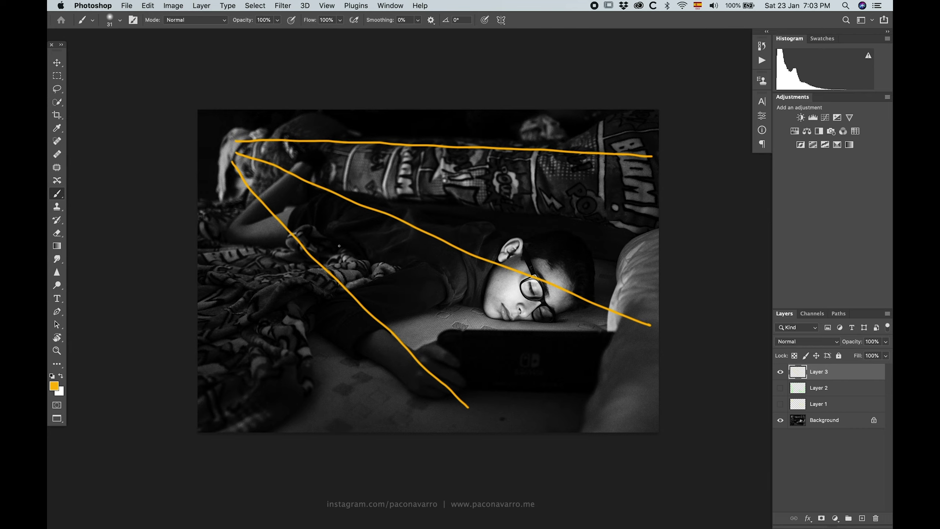
pyautogui.click(781, 404)
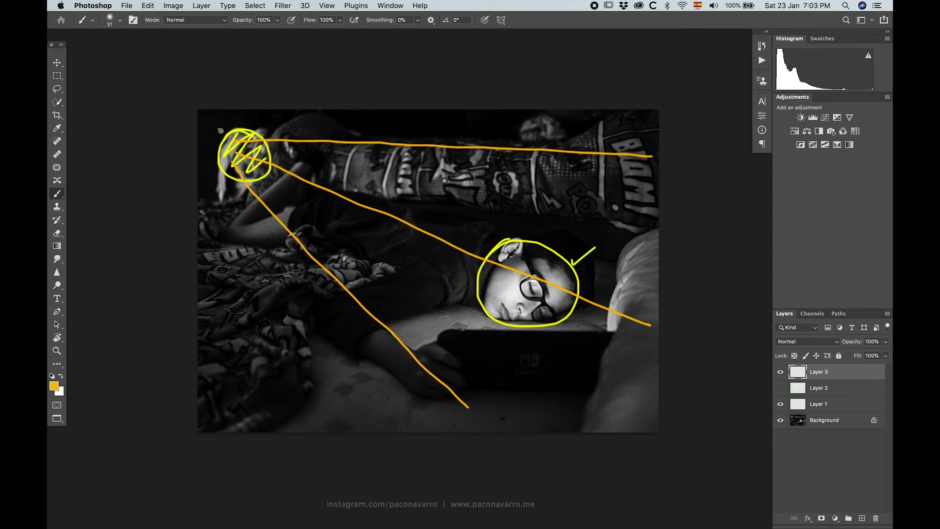
# - Draw small orange arrowheads pointing at the upper-left yellow circle and the circled face, and show the green Layer 2
pyautogui.moveTo(218, 129); pyautogui.dragTo(219, 134)
pyautogui.moveTo(477, 237); pyautogui.dragTo(489, 247)
pyautogui.click(781, 388)
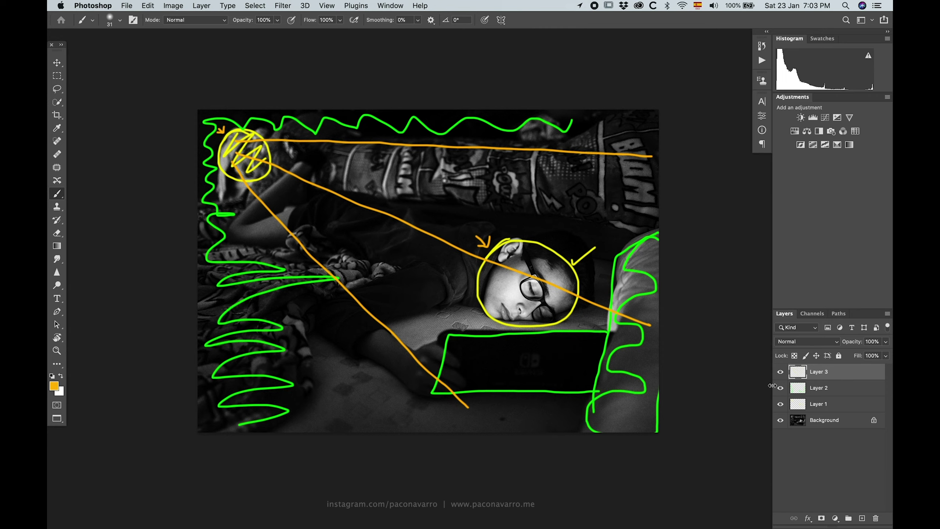
# - Hide Layers 1, 2 and 3, add a fourth layer, and set the brush's foreground colour to red with a hue of about 10°
pyautogui.moveTo(781, 372); pyautogui.dragTo(782, 407)
pyautogui.click(862, 518)
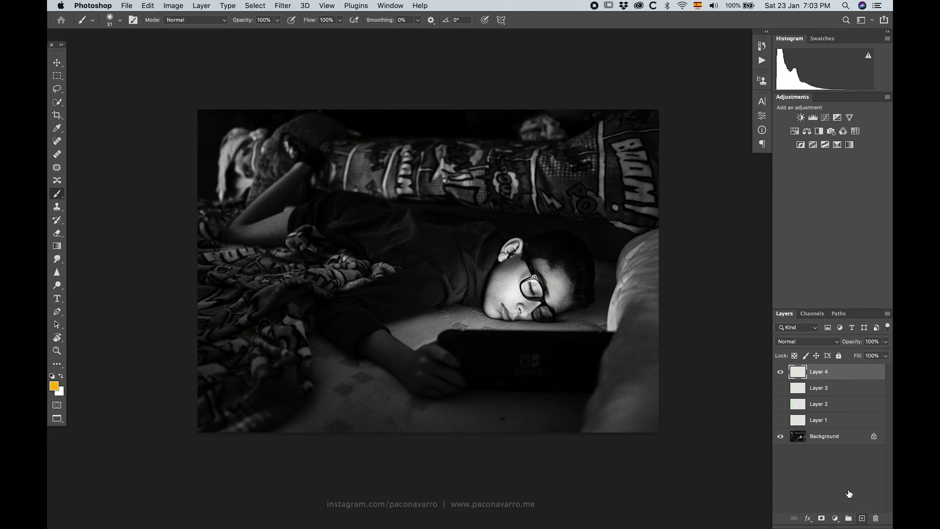
pyautogui.click(54, 386)
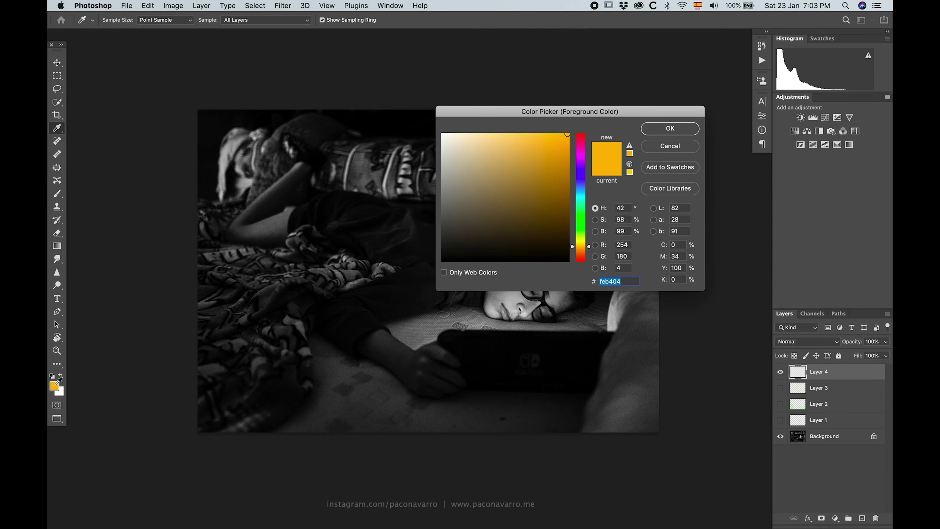
pyautogui.moveTo(581, 247); pyautogui.dragTo(581, 258)
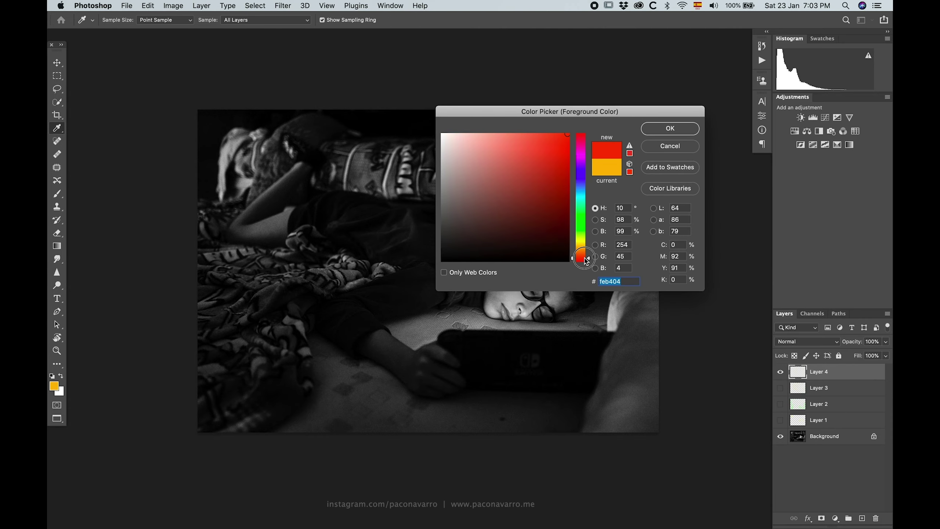
pyautogui.click(658, 130)
pyautogui.press('b')
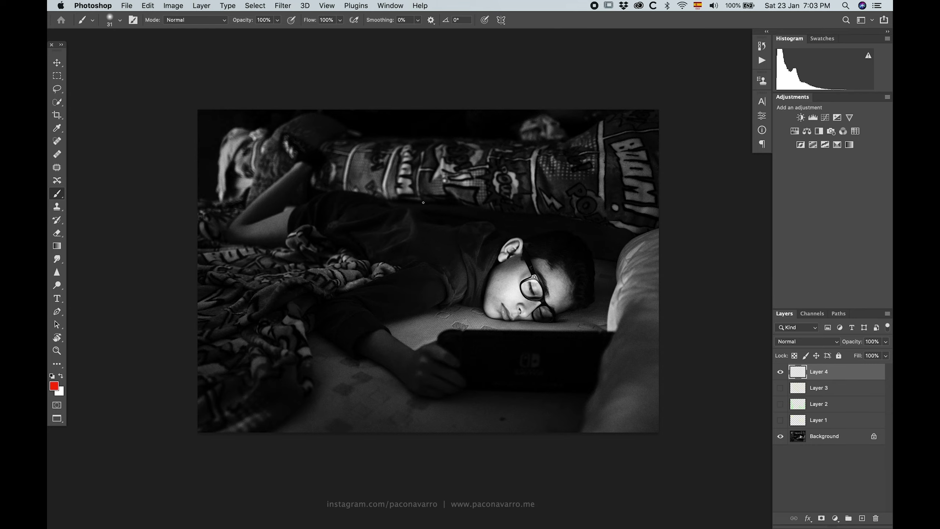
# - Draw a red zigzag along the boy's leg, body and arm and across the game console, and show Layers 1, 2 and 3
pyautogui.moveTo(282, 137)
pyautogui.mouseDown()
pyautogui.moveTo(311, 157)
pyautogui.moveTo(236, 227)
pyautogui.moveTo(487, 248)
pyautogui.moveTo(340, 314)
pyautogui.moveTo(436, 375)
pyautogui.mouseUp()
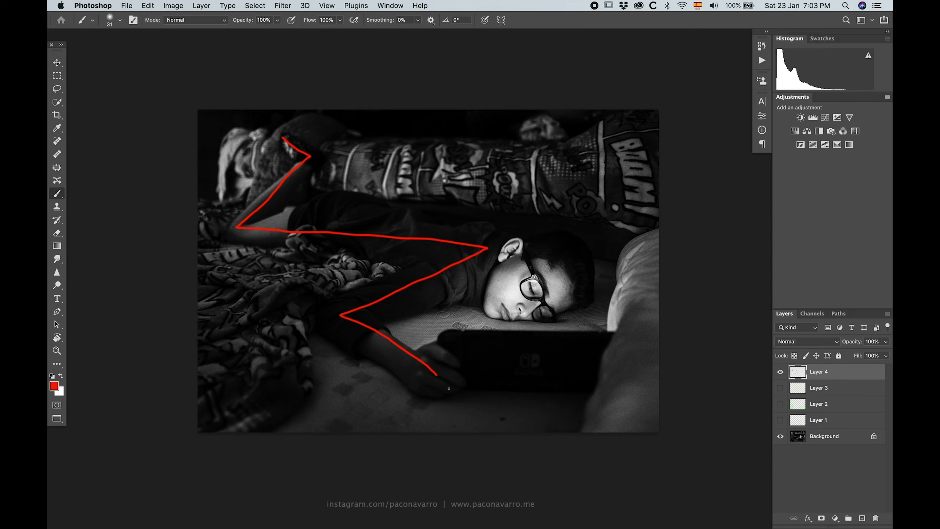
pyautogui.moveTo(439, 376); pyautogui.dragTo(596, 372)
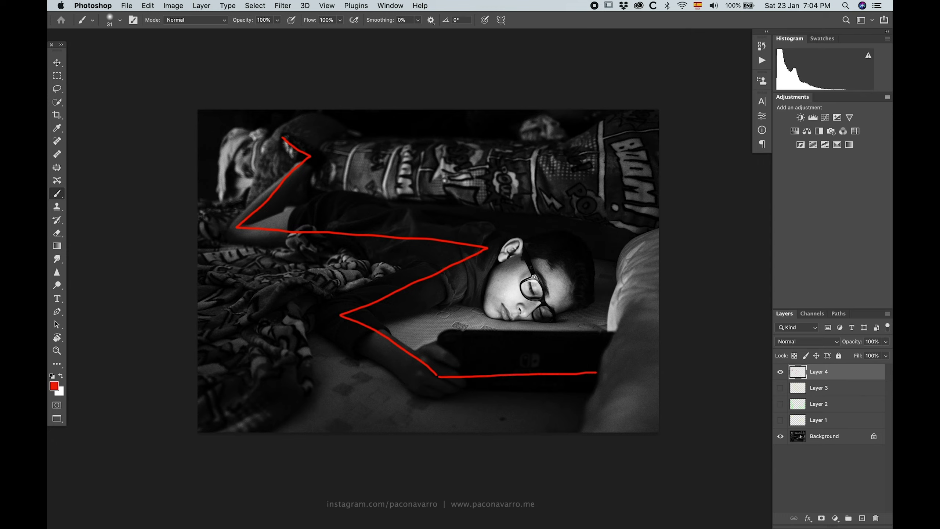
pyautogui.click(781, 404)
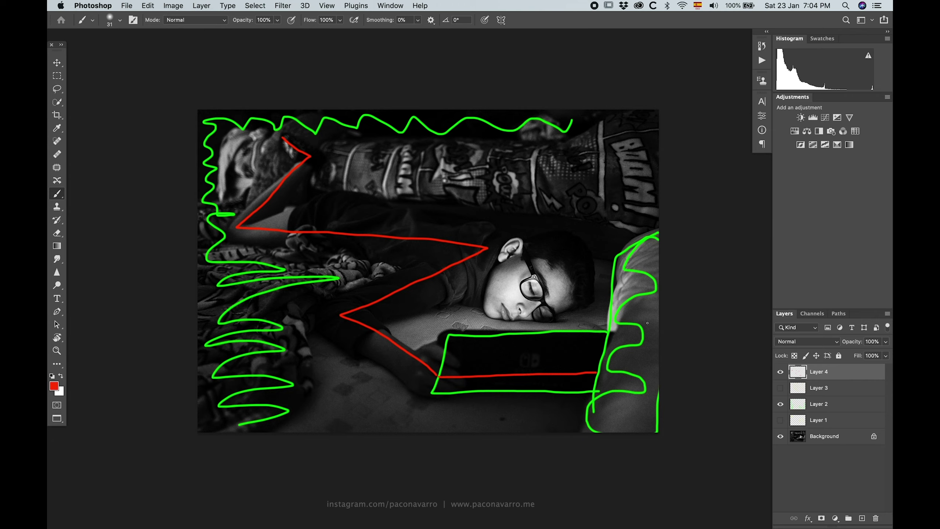
pyautogui.click(780, 388)
pyautogui.click(781, 420)
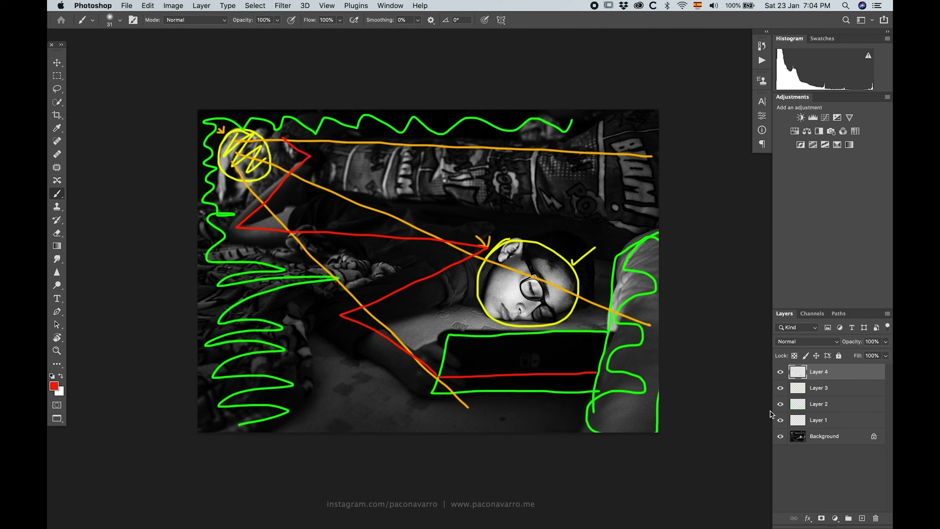